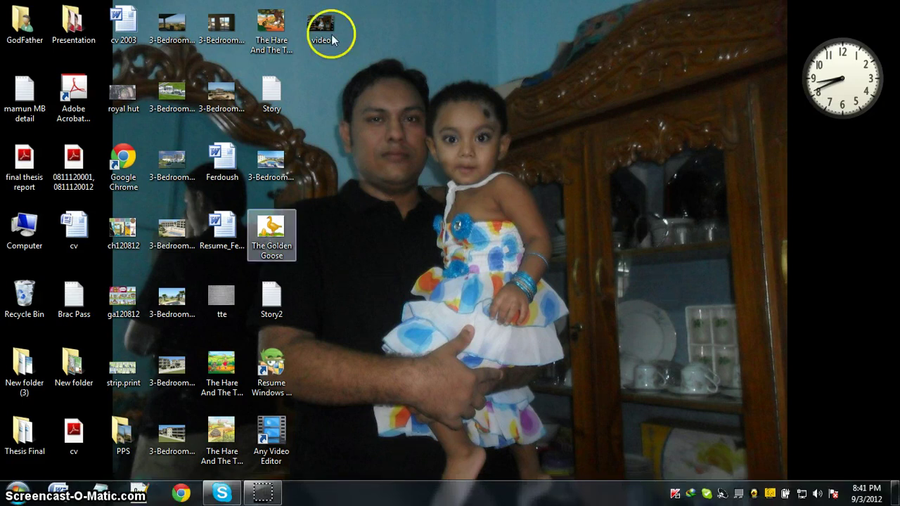
Launch Microsoft Office PowerPoint 2007 from the Start menu's Microsoft Office folder
{"action": "left_click", "coordinate": [16, 492]}
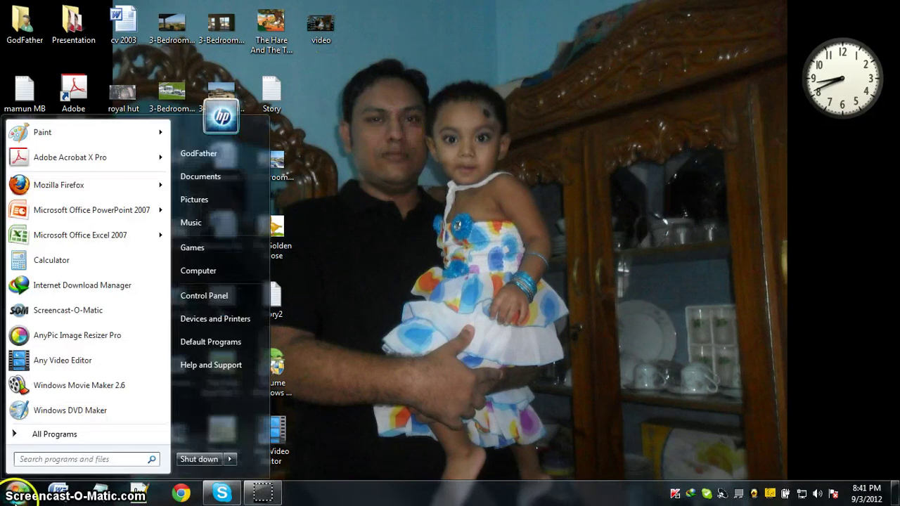
{"action": "left_click", "coordinate": [50, 435]}
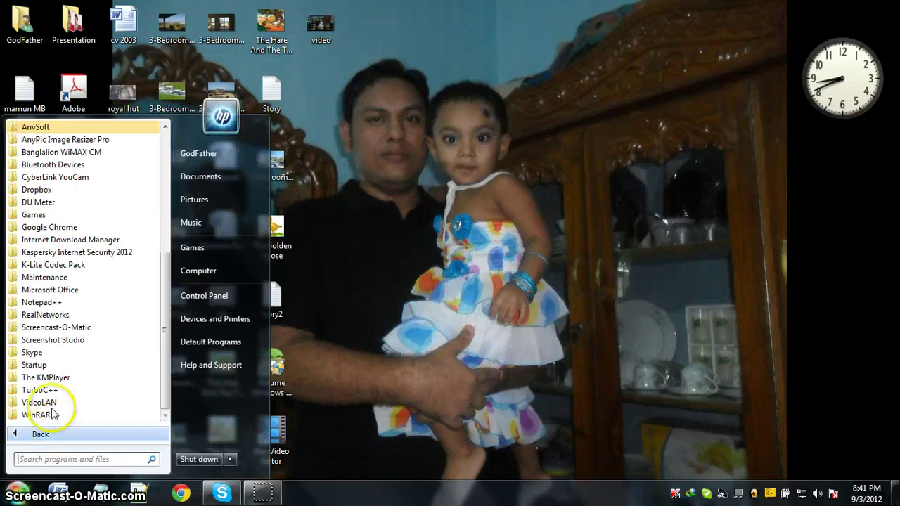
{"action": "left_click", "coordinate": [66, 290]}
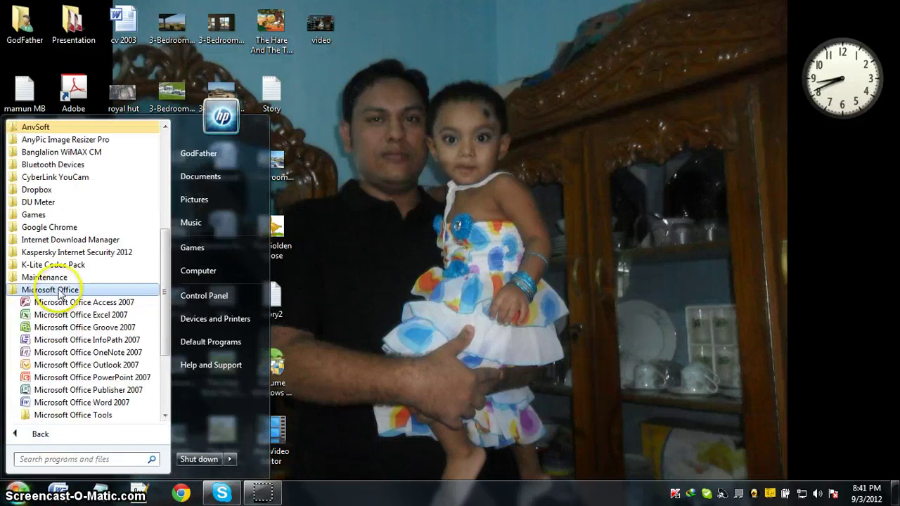
{"action": "left_click", "coordinate": [74, 378]}
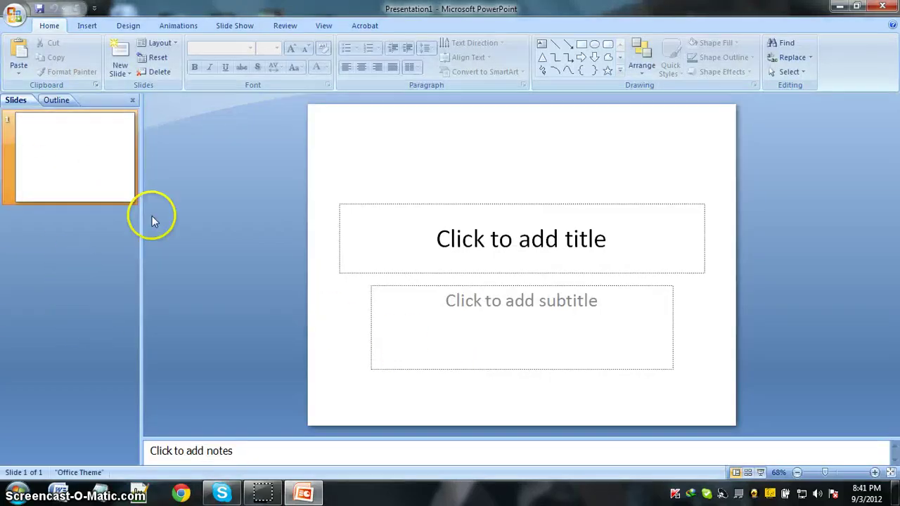
Insert a second blank slide from the Slides pane, then return to slide 1
{"action": "right_click", "coordinate": [64, 258]}
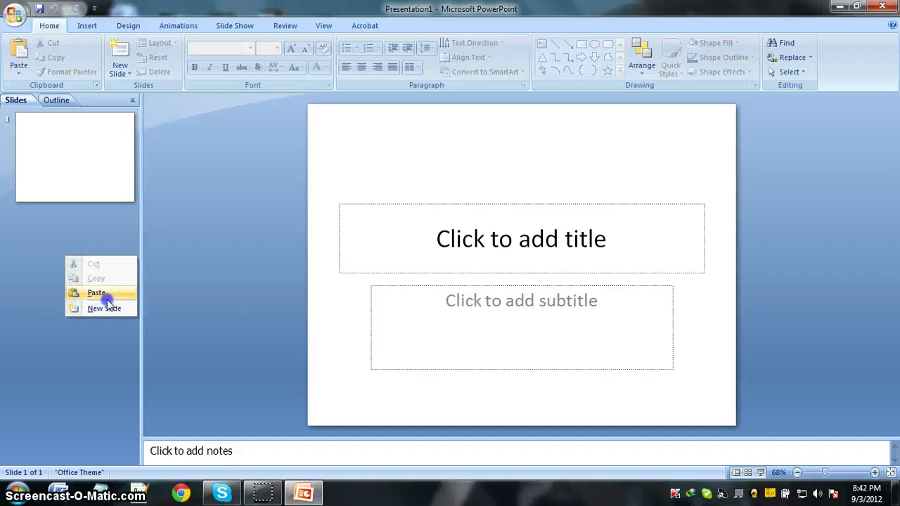
{"action": "left_click", "coordinate": [48, 345]}
{"action": "right_click", "coordinate": [40, 302]}
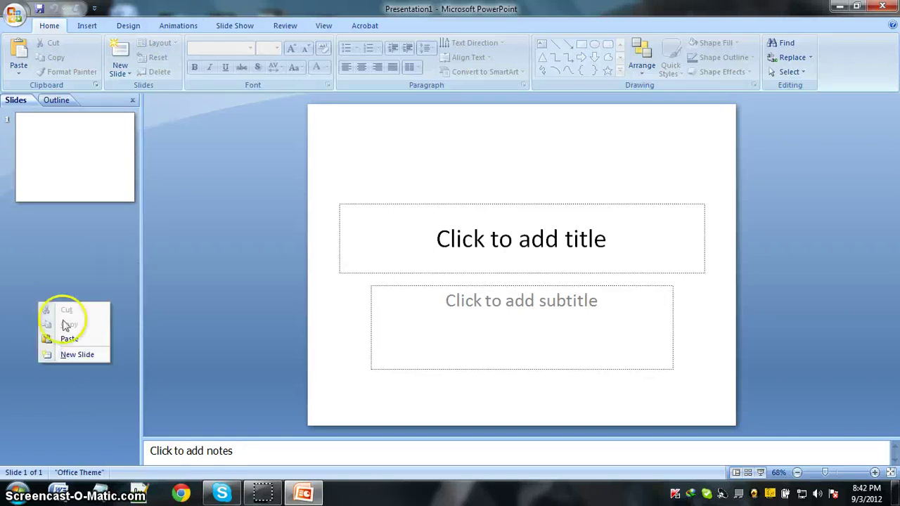
{"action": "left_click", "coordinate": [68, 354]}
{"action": "left_click", "coordinate": [78, 187]}
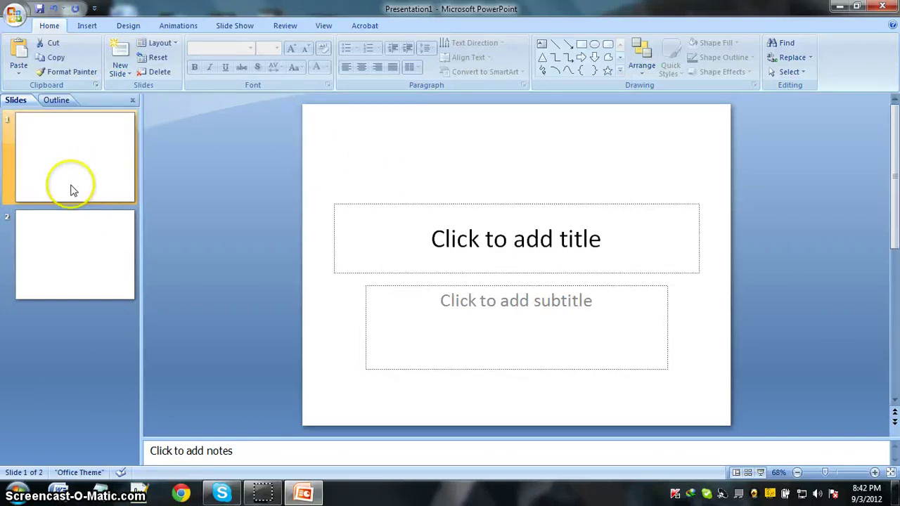
Switch slide 1's background to Picture or texture fill in the Format Background dialog
{"action": "left_click", "coordinate": [131, 26]}
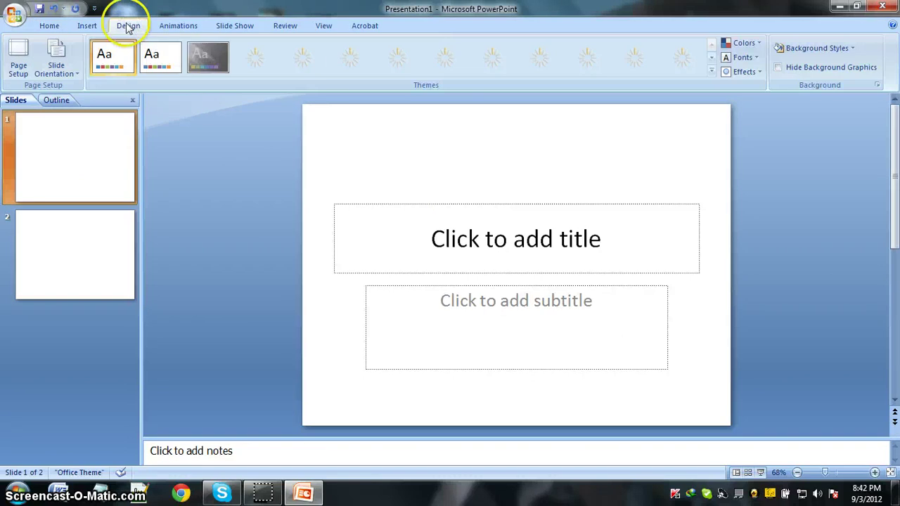
{"action": "left_click", "coordinate": [803, 48]}
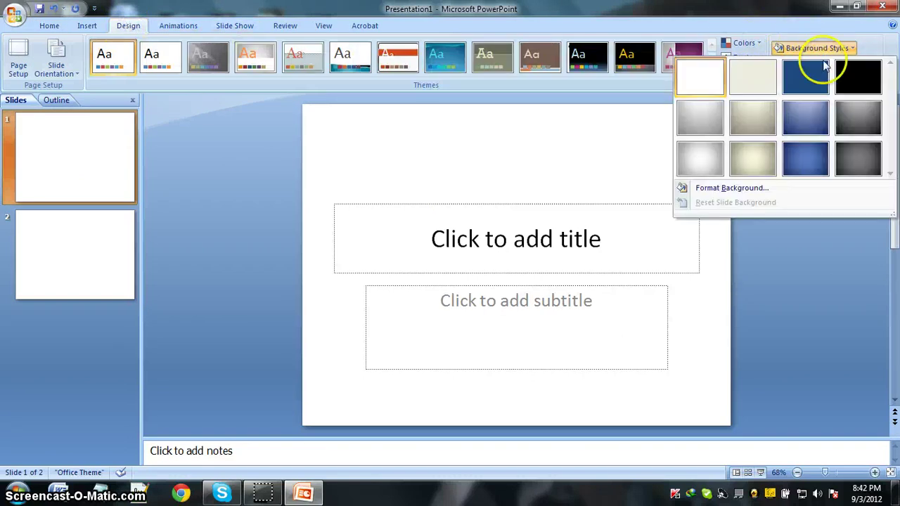
{"action": "left_click", "coordinate": [753, 188]}
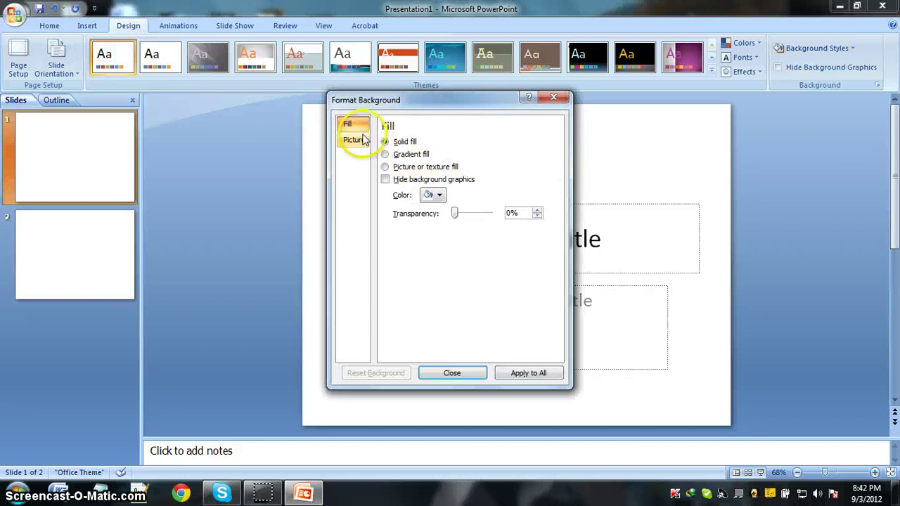
{"action": "left_click", "coordinate": [407, 170]}
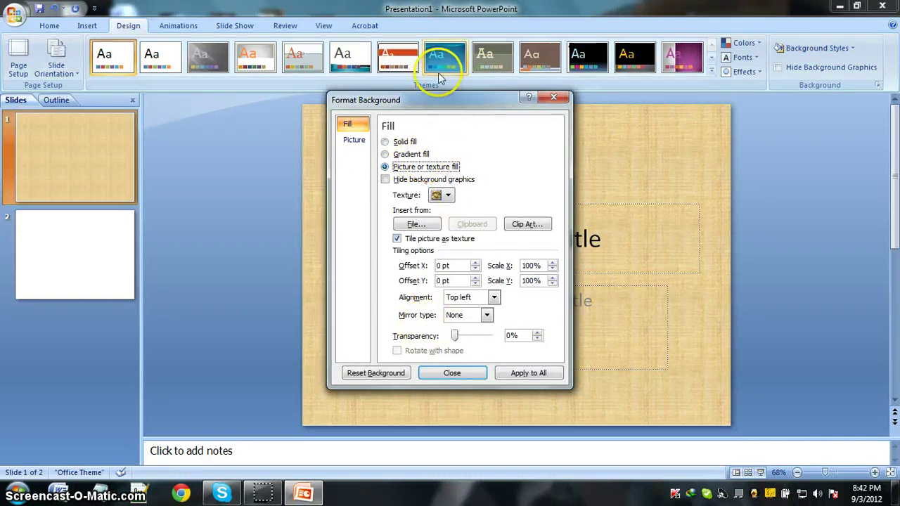
{"action": "left_click_drag", "start_coordinate": [454, 105], "coordinate": [234, 116]}
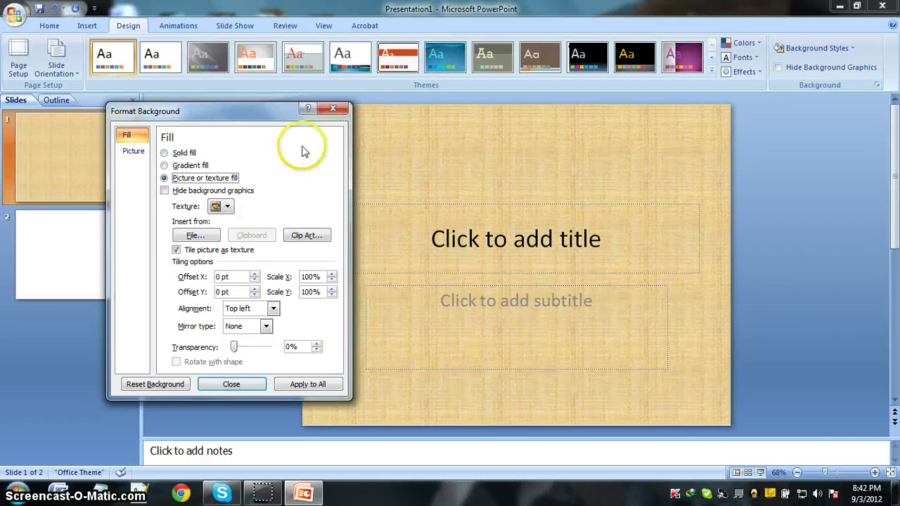
{"action": "left_click_drag", "start_coordinate": [269, 107], "coordinate": [649, 116]}
{"action": "left_click", "coordinate": [575, 246]}
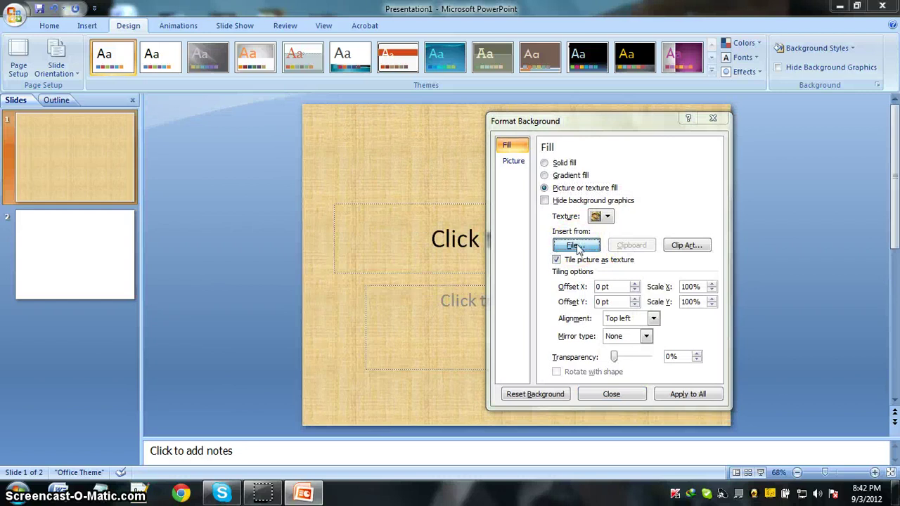
Browse to the Desktop and use The Golden Goose picture as slide 1's background
{"action": "left_click", "coordinate": [580, 250]}
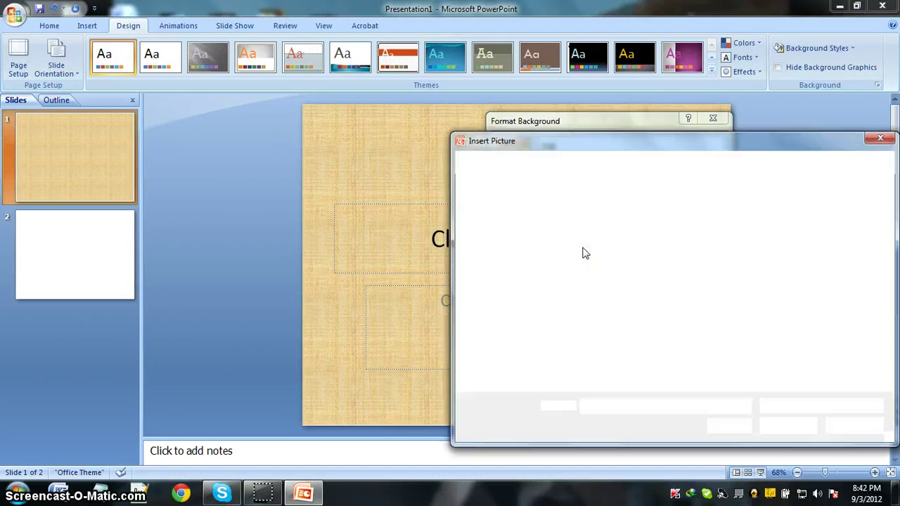
{"action": "left_click", "coordinate": [559, 143]}
{"action": "left_click_drag", "start_coordinate": [555, 143], "coordinate": [176, 106]}
{"action": "scroll", "coordinate": [112, 225], "scroll_direction": "down", "scroll_amount": 2}
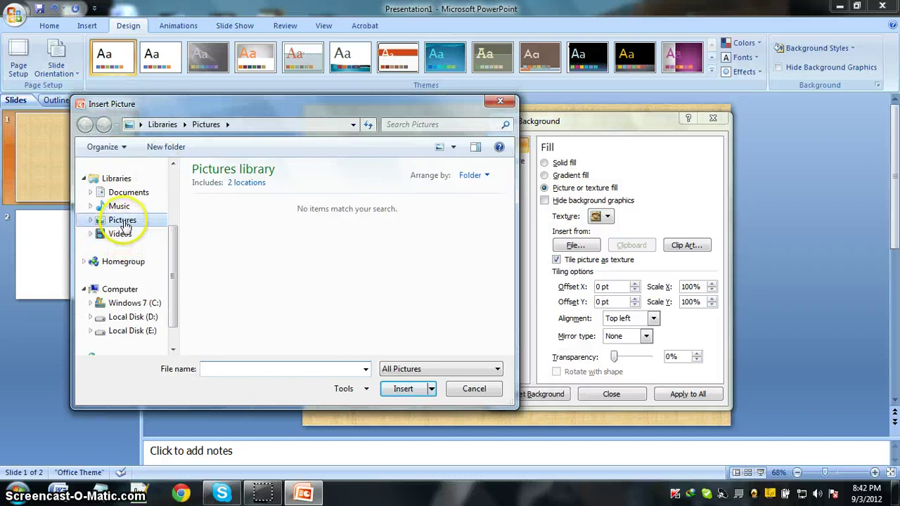
{"action": "left_click", "coordinate": [121, 220]}
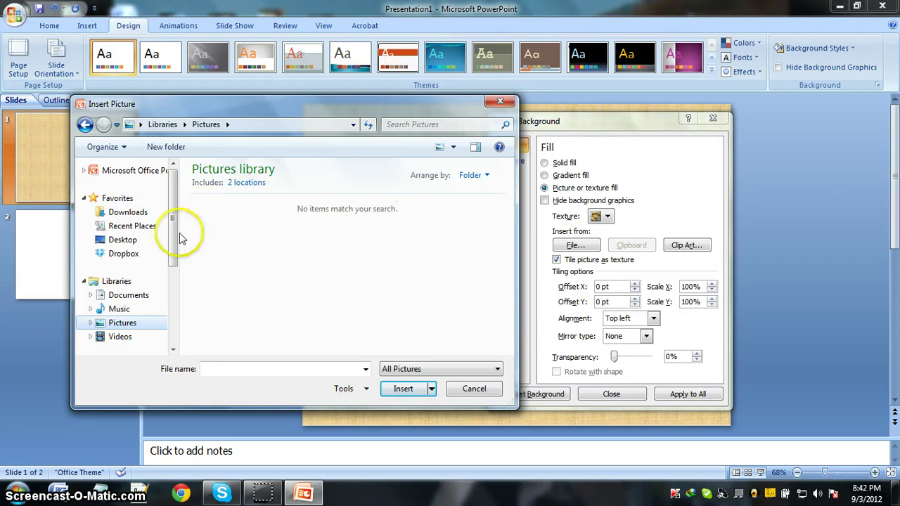
{"action": "left_click", "coordinate": [135, 240]}
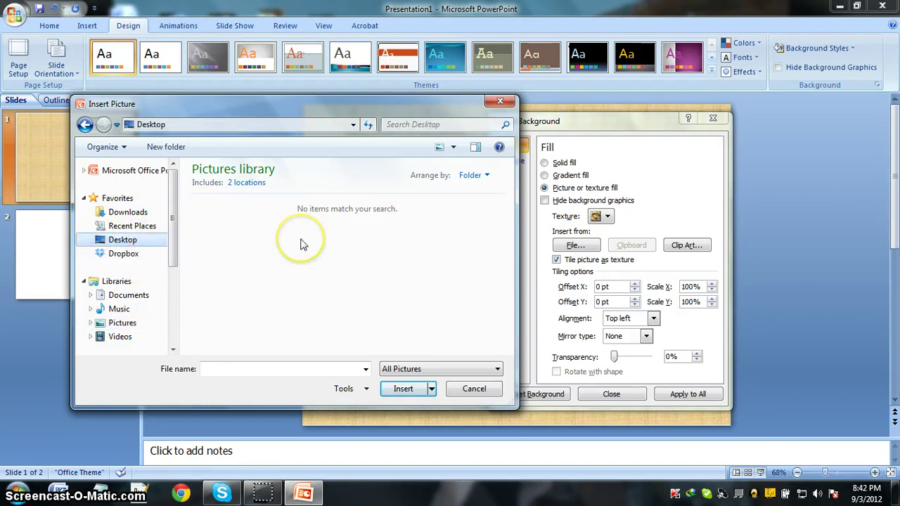
{"action": "scroll", "coordinate": [509, 204], "scroll_direction": "down", "scroll_amount": 5}
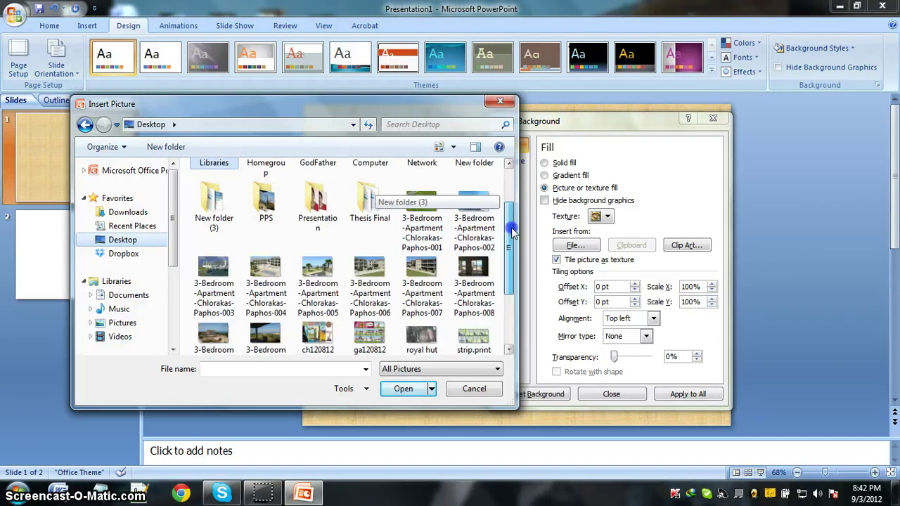
{"action": "double_click", "coordinate": [223, 310]}
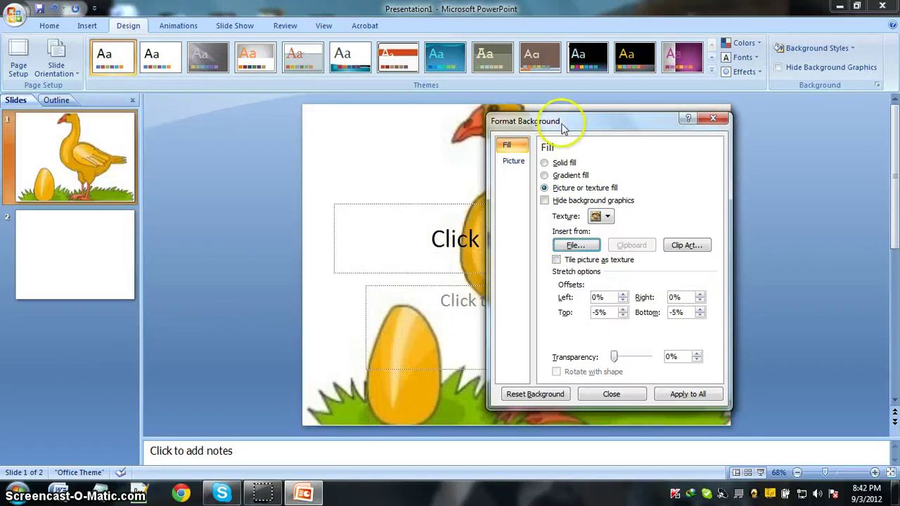
{"action": "left_click_drag", "start_coordinate": [566, 124], "coordinate": [654, 130]}
{"action": "left_click", "coordinate": [45, 224]}
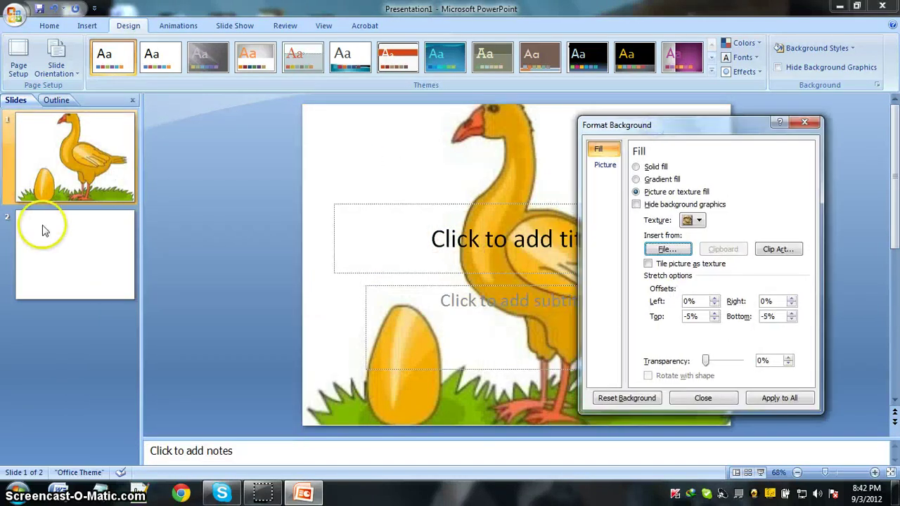
{"action": "left_click", "coordinate": [354, 174]}
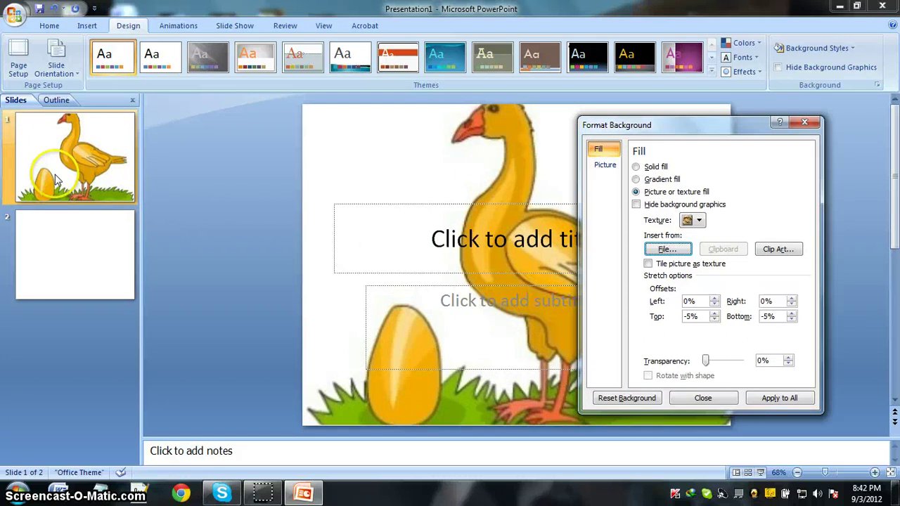
{"action": "left_click", "coordinate": [67, 284]}
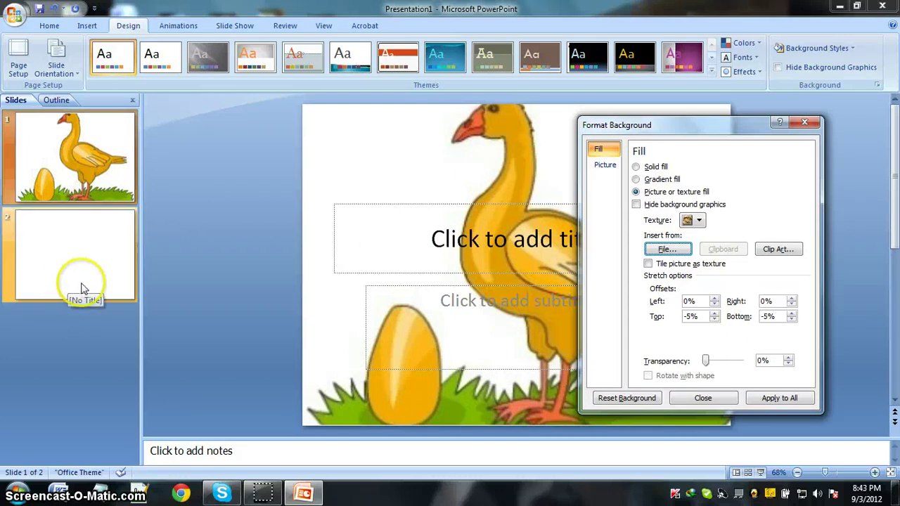
{"action": "left_click_drag", "start_coordinate": [658, 126], "coordinate": [270, 102]}
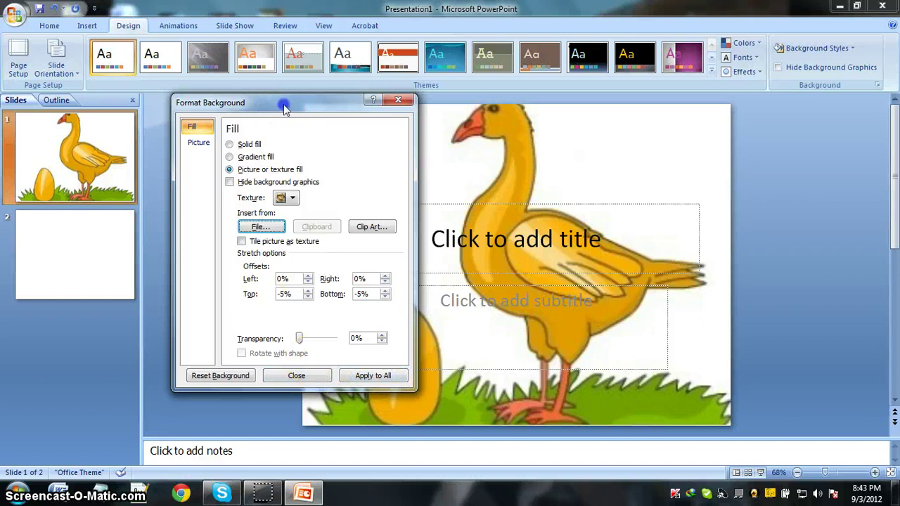
{"action": "left_click_drag", "start_coordinate": [287, 105], "coordinate": [187, 108]}
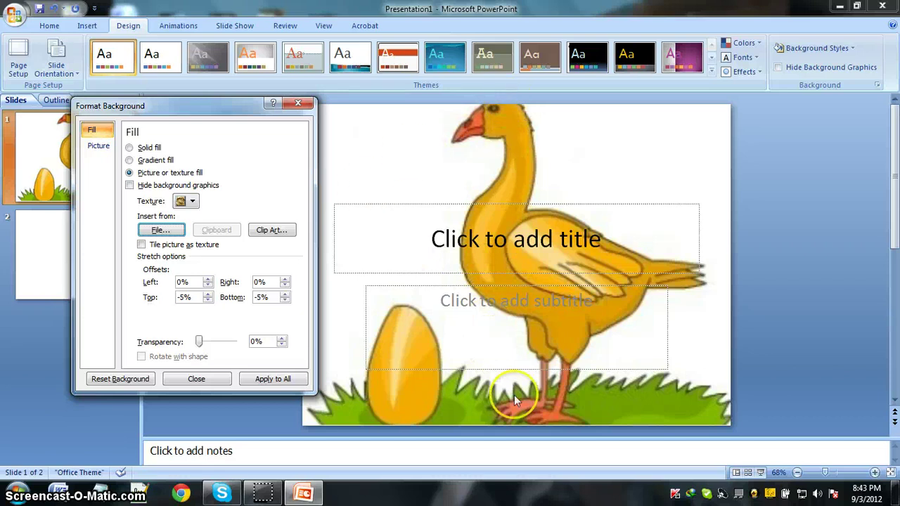
Raise the goose picture's Top stretch offset to 0%
{"action": "left_click", "coordinate": [179, 297]}
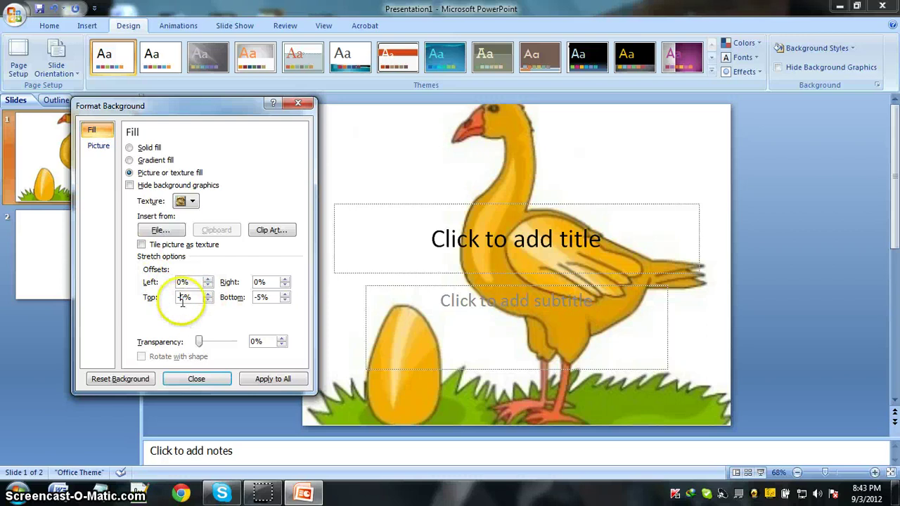
{"action": "left_click", "coordinate": [208, 300]}
{"action": "left_click", "coordinate": [207, 295]}
{"action": "left_click", "coordinate": [208, 294]}
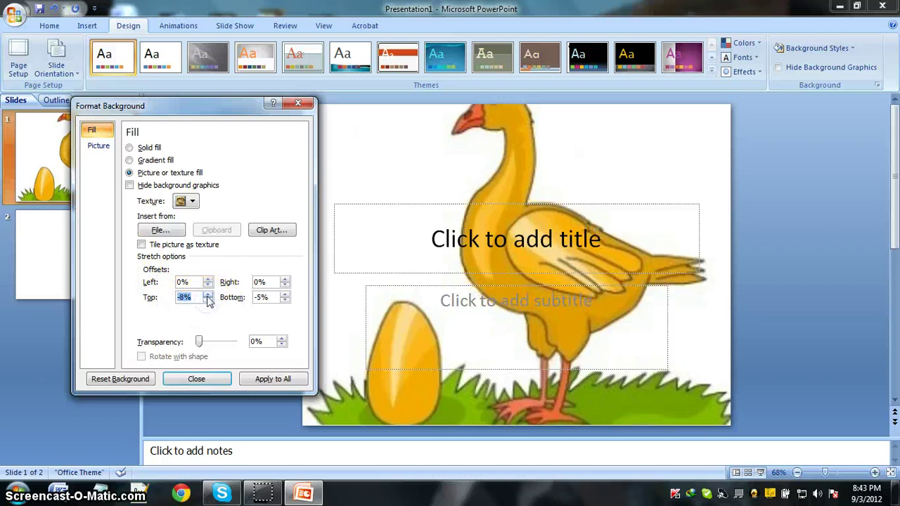
{"action": "left_click", "coordinate": [207, 294]}
{"action": "left_click", "coordinate": [207, 294]}
{"action": "left_click", "coordinate": [207, 295]}
{"action": "left_click", "coordinate": [207, 294]}
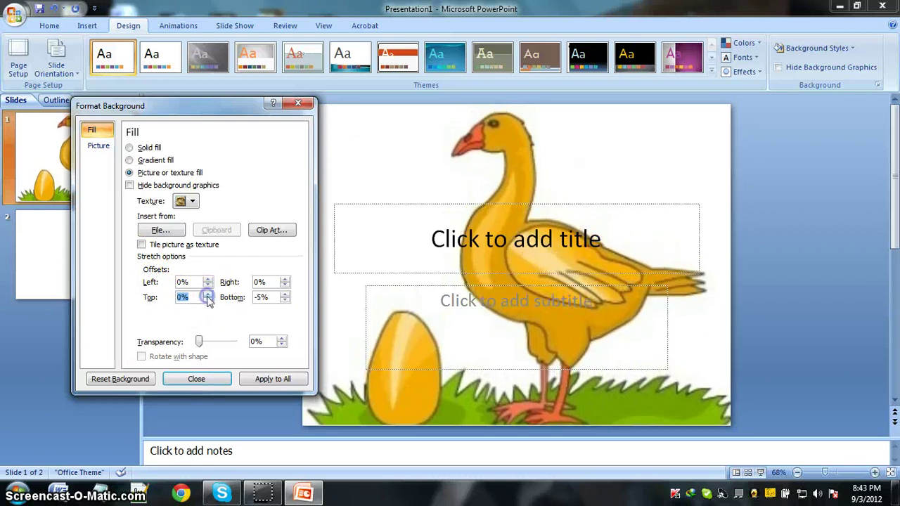
Raise the goose picture's Bottom stretch offset to 0%
{"action": "left_click", "coordinate": [284, 300]}
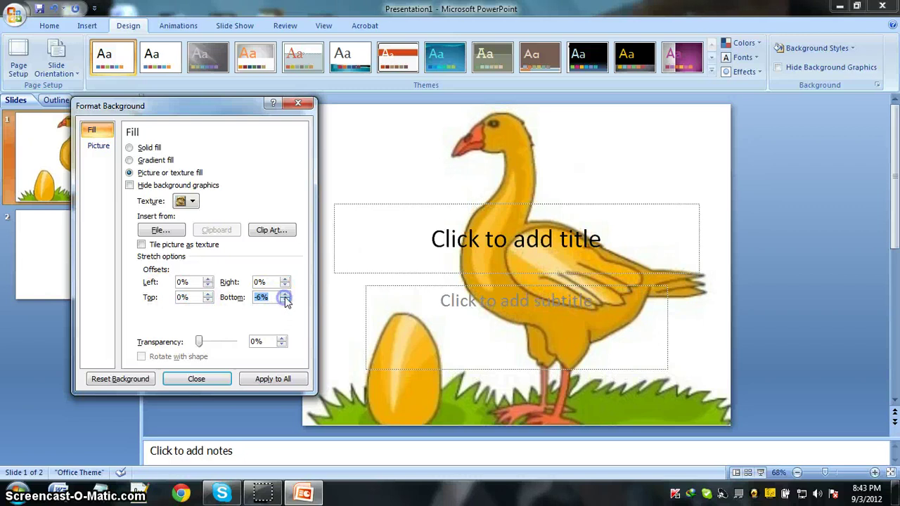
{"action": "left_click", "coordinate": [285, 295]}
{"action": "left_click", "coordinate": [285, 294]}
{"action": "left_click", "coordinate": [285, 295]}
{"action": "left_click", "coordinate": [285, 294]}
{"action": "left_click", "coordinate": [285, 295]}
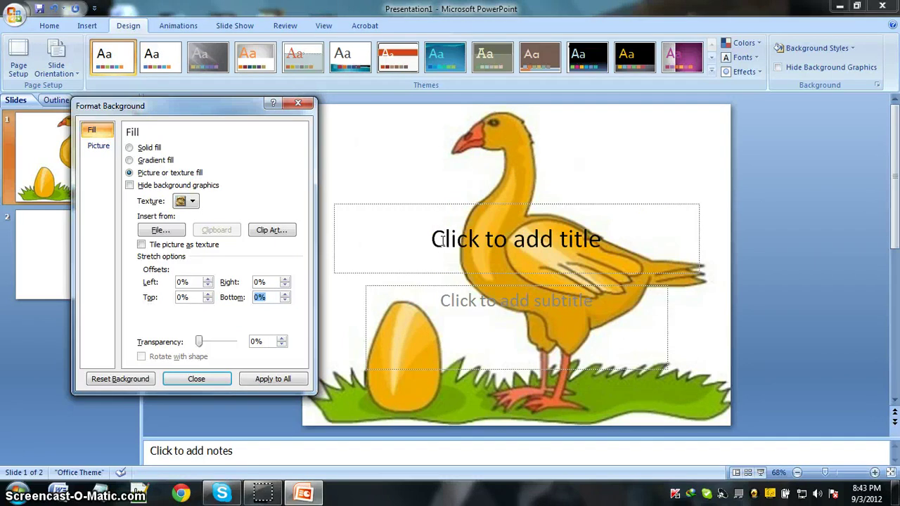
{"action": "left_click_drag", "start_coordinate": [190, 111], "coordinate": [518, 117]}
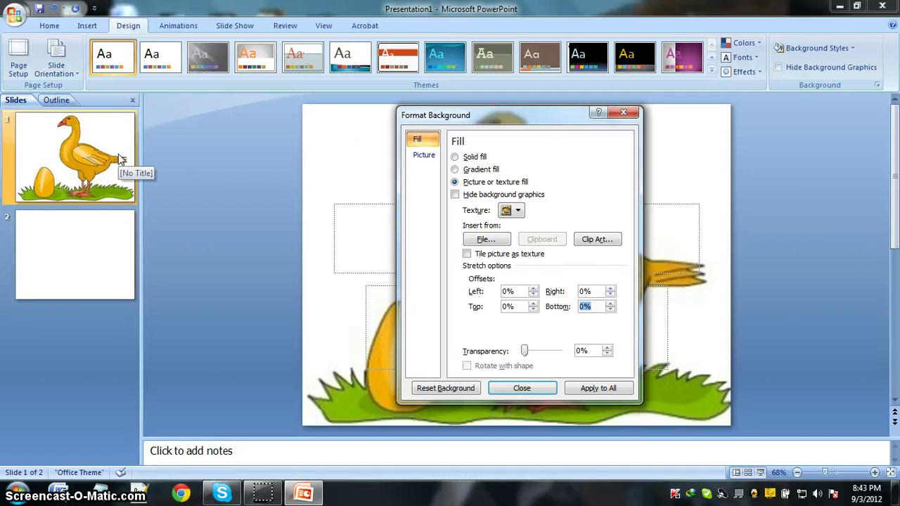
Apply the goose background to all slides and close Format Background
{"action": "left_click_drag", "start_coordinate": [453, 114], "coordinate": [206, 99]}
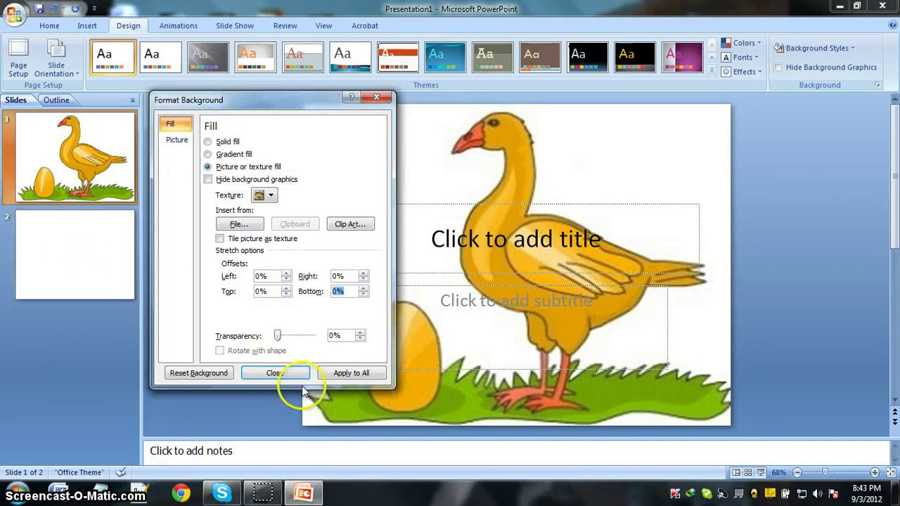
{"action": "left_click", "coordinate": [349, 379]}
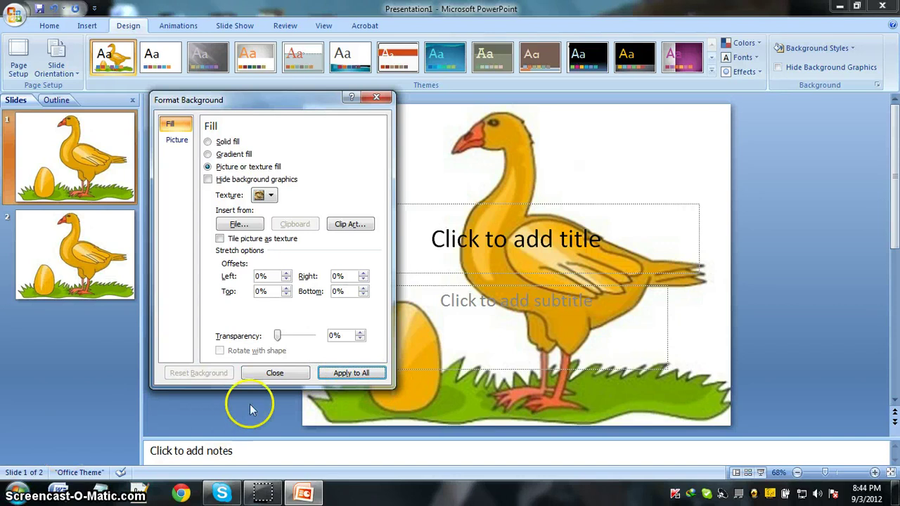
{"action": "left_click", "coordinate": [274, 372]}
Switch between slides 1 and 2 to check the shared goose background
{"action": "left_click", "coordinate": [79, 220]}
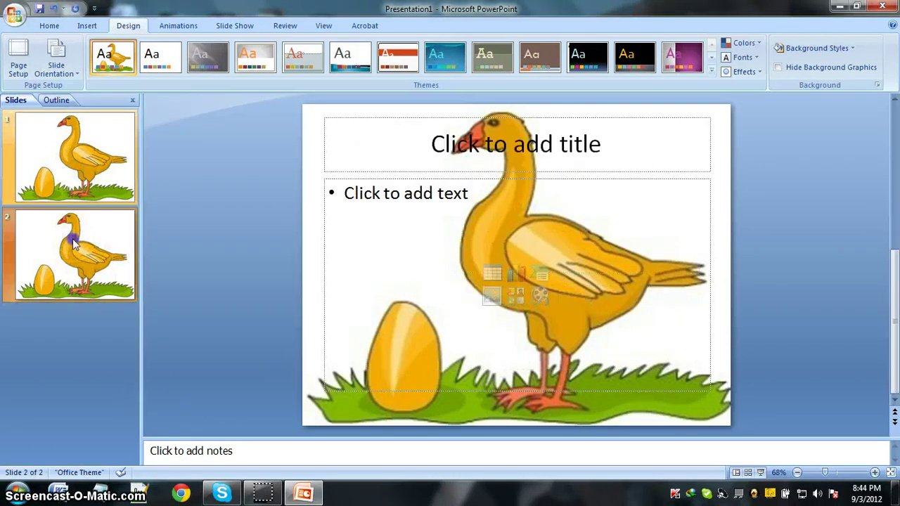
{"action": "left_click", "coordinate": [71, 168]}
{"action": "left_click", "coordinate": [73, 272]}
{"action": "left_click", "coordinate": [73, 172]}
{"action": "left_click", "coordinate": [73, 253]}
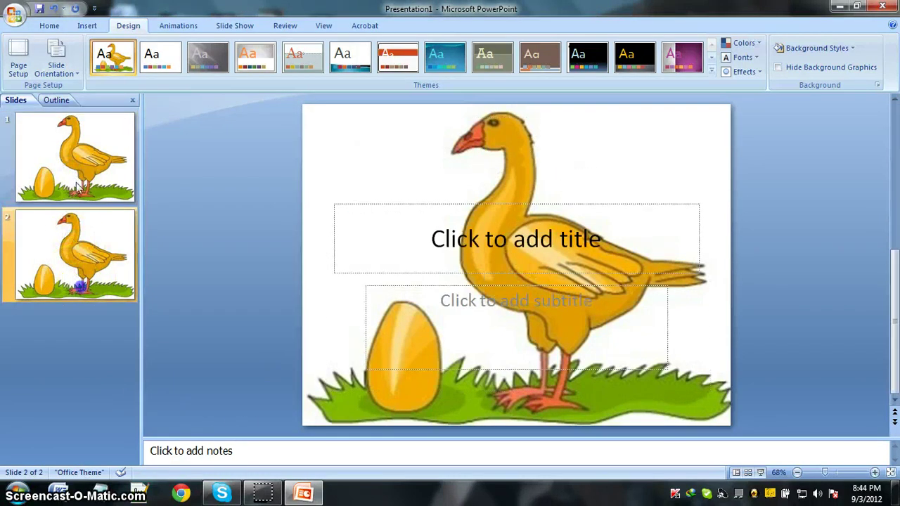
{"action": "left_click", "coordinate": [70, 165]}
Add a third slide and look through all three slides
{"action": "right_click", "coordinate": [84, 366]}
{"action": "left_click", "coordinate": [121, 420]}
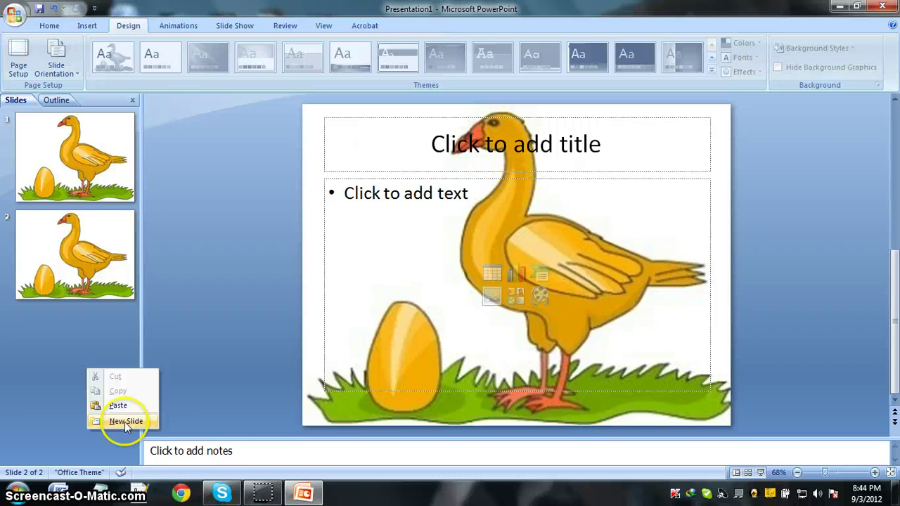
{"action": "left_click", "coordinate": [71, 276]}
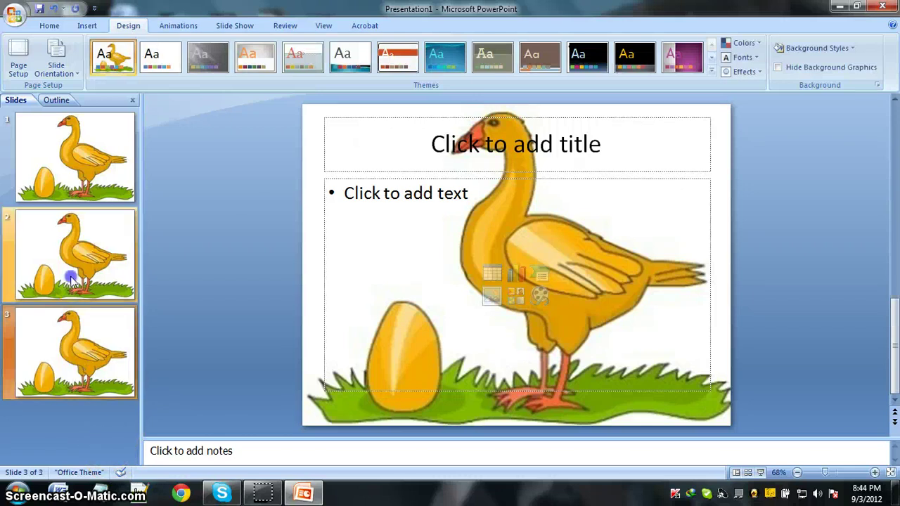
{"action": "left_click", "coordinate": [67, 142]}
{"action": "left_click", "coordinate": [72, 320]}
{"action": "left_click", "coordinate": [84, 158]}
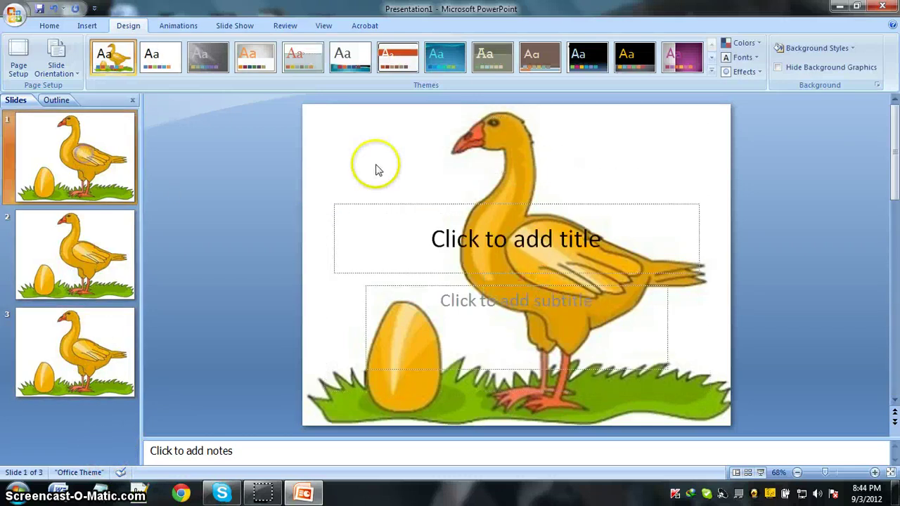
Title the three slides 'Slide1', 'Slide 2' and 'Slide 3'
{"action": "left_click", "coordinate": [419, 242]}
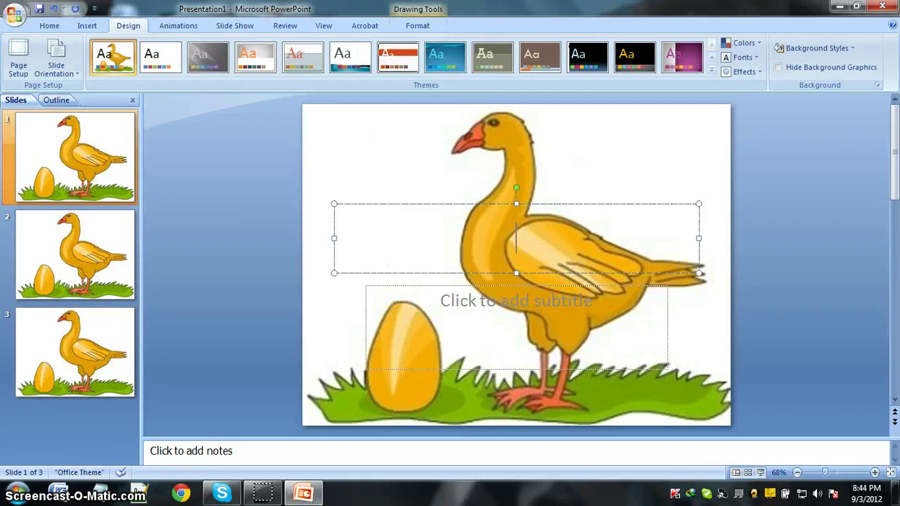
{"action": "type", "text": "Slide1"}
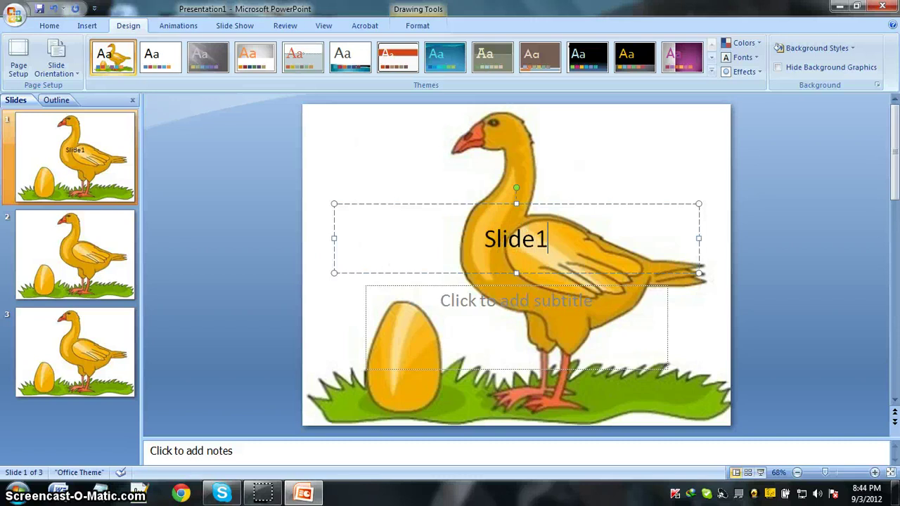
{"action": "left_click", "coordinate": [105, 291]}
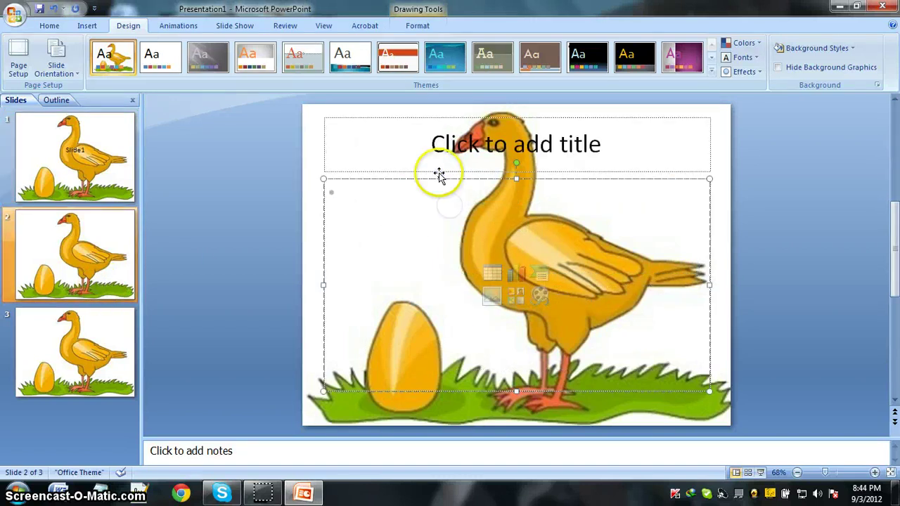
{"action": "left_click", "coordinate": [439, 156]}
{"action": "type", "text": "Sli"}
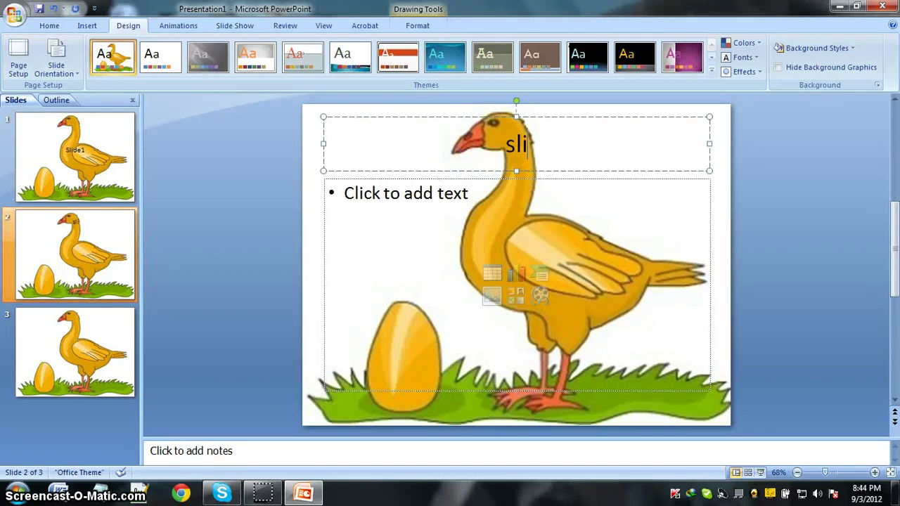
{"action": "type", "text": "de 2"}
{"action": "left_click", "coordinate": [88, 357]}
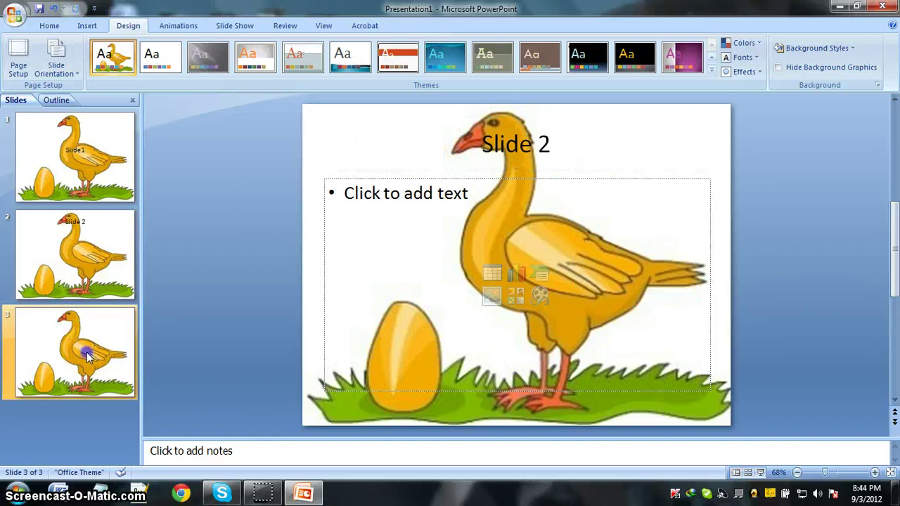
{"action": "left_click", "coordinate": [439, 158]}
{"action": "type", "text": "Sl"}
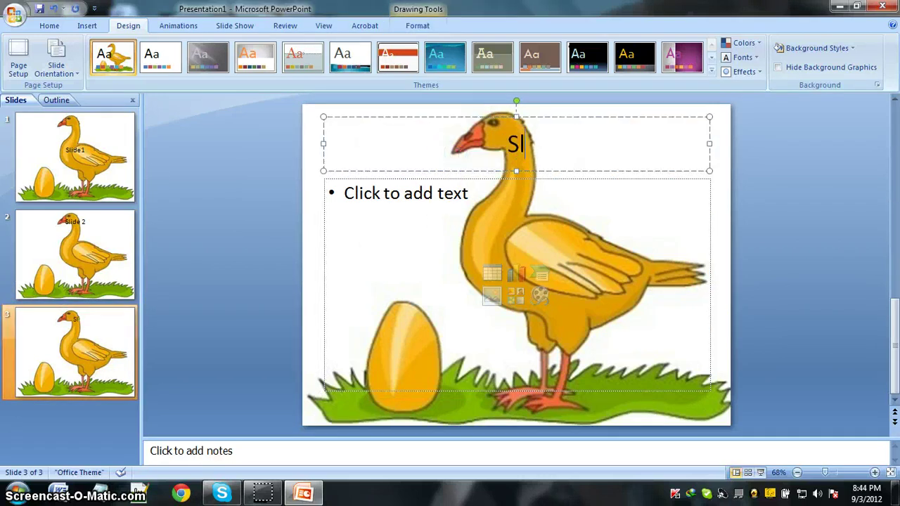
{"action": "type", "text": "ide 3"}
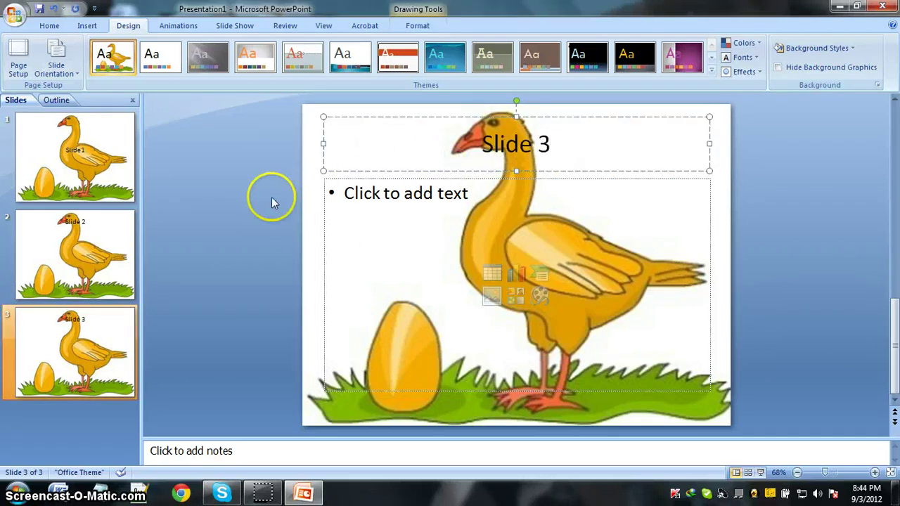
Deselect the slide 3 title and return to slide 1
{"action": "left_click", "coordinate": [246, 190]}
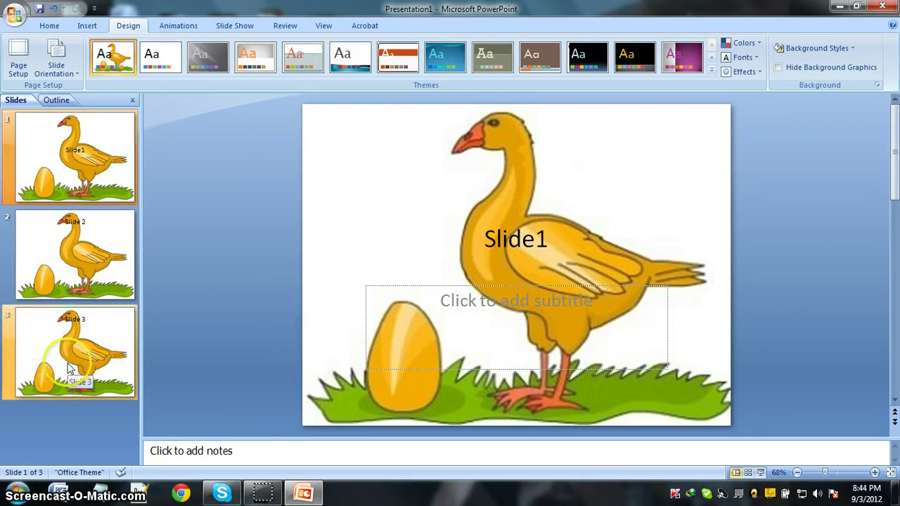
{"action": "left_click", "coordinate": [64, 179]}
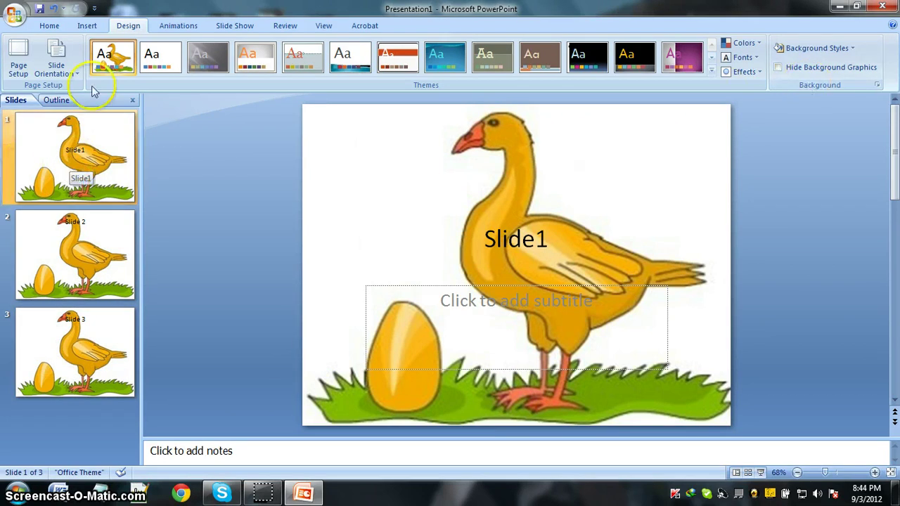
Set slide 1's background picture to The Hare And The Tortoise 003 via Format Background
{"action": "left_click", "coordinate": [832, 50]}
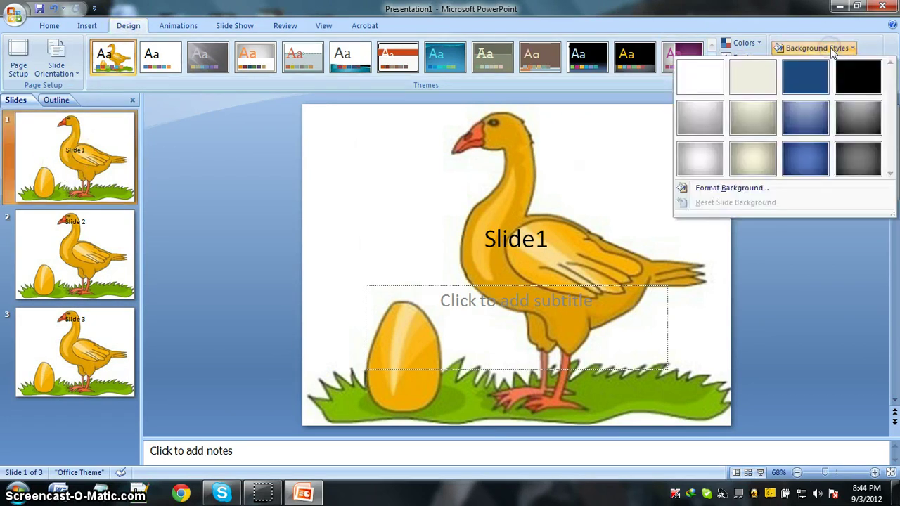
{"action": "left_click", "coordinate": [769, 188]}
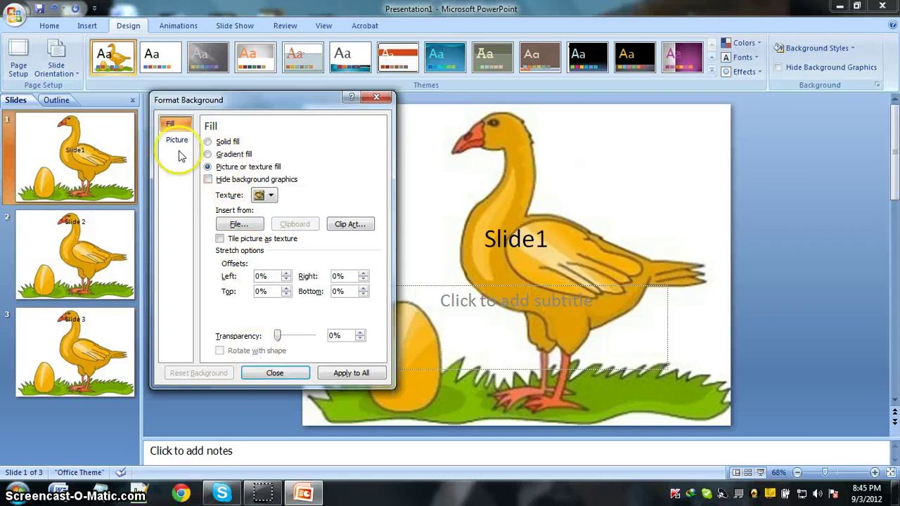
{"action": "left_click", "coordinate": [239, 225]}
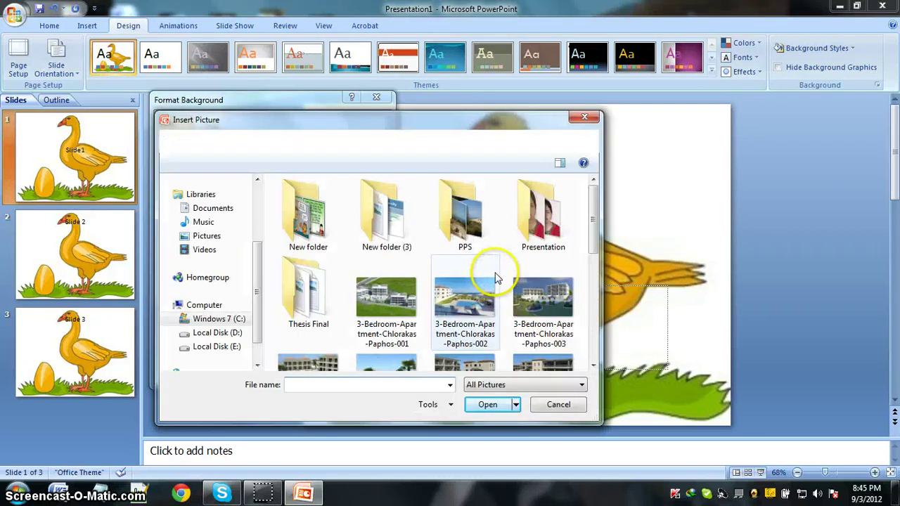
{"action": "left_click_drag", "start_coordinate": [594, 207], "coordinate": [593, 361]}
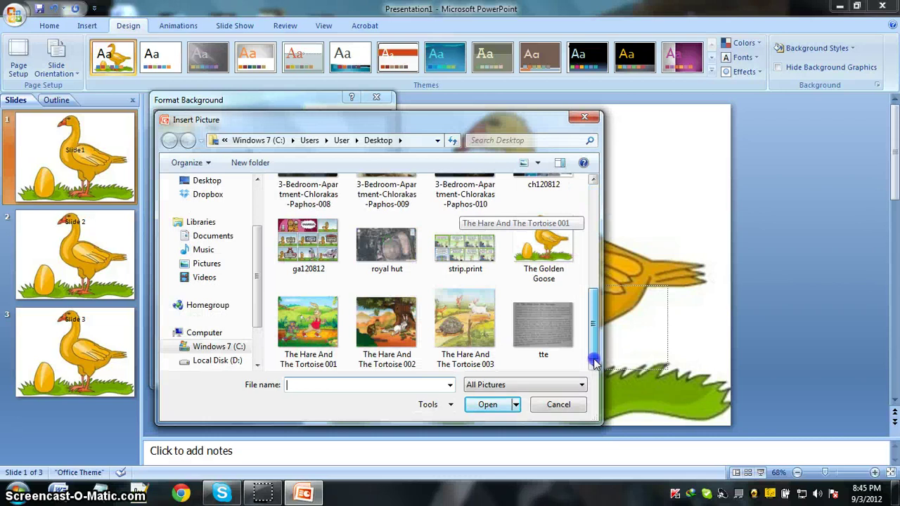
{"action": "left_click", "coordinate": [303, 313]}
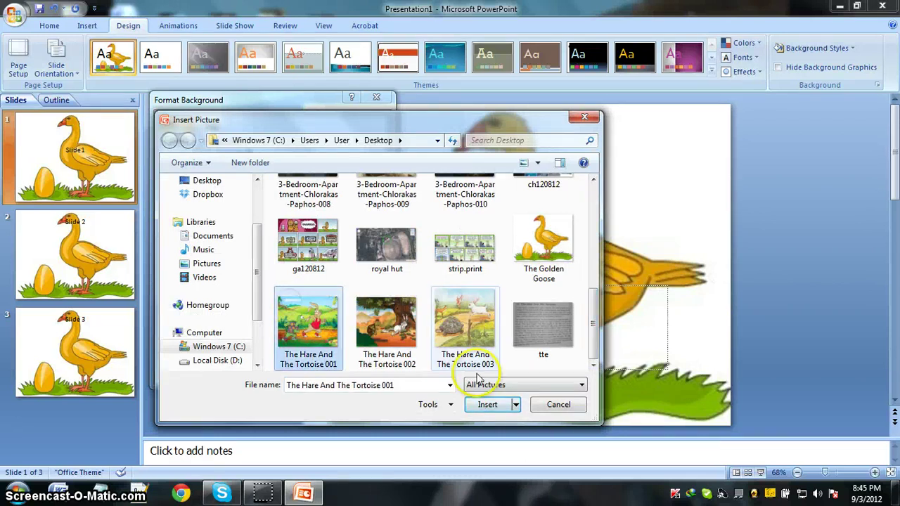
{"action": "left_click", "coordinate": [461, 342]}
{"action": "left_click", "coordinate": [492, 406]}
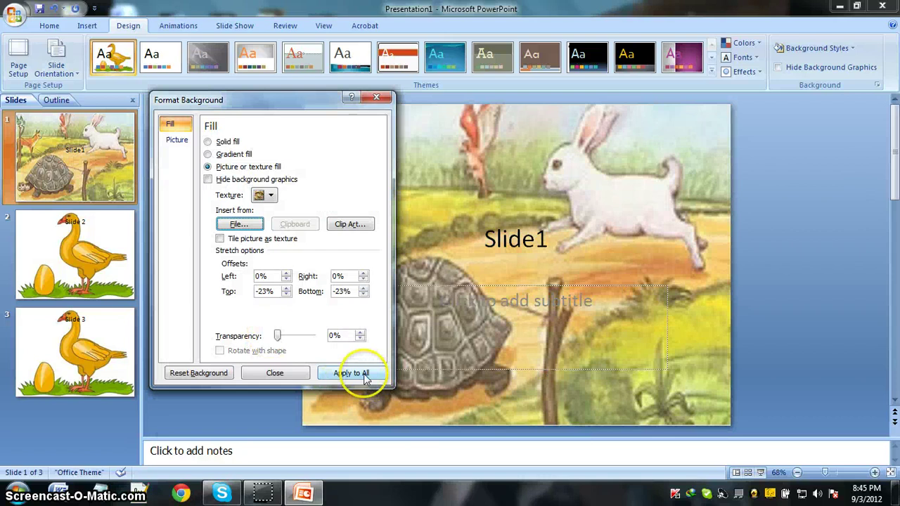
Change the Top and Bottom offsets from -23% to 0%, then apply to all slides
{"action": "double_click", "coordinate": [265, 291]}
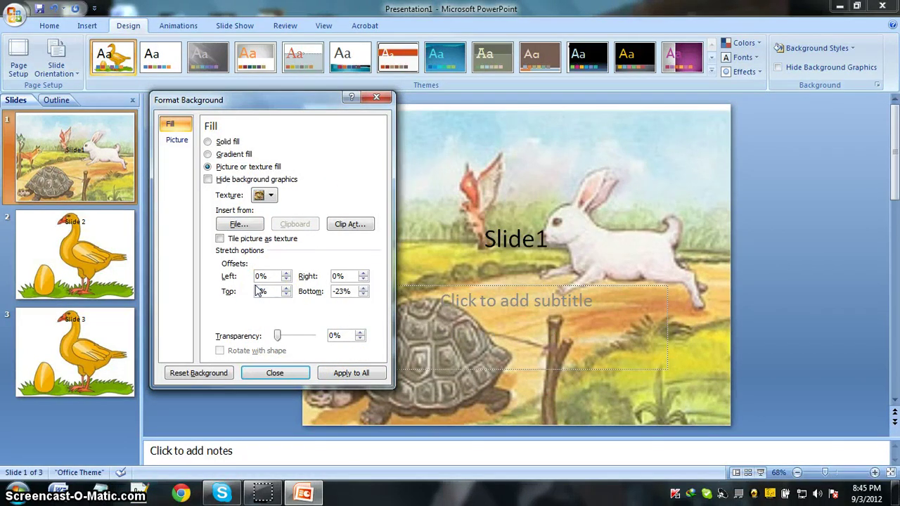
{"action": "left_click", "coordinate": [260, 279]}
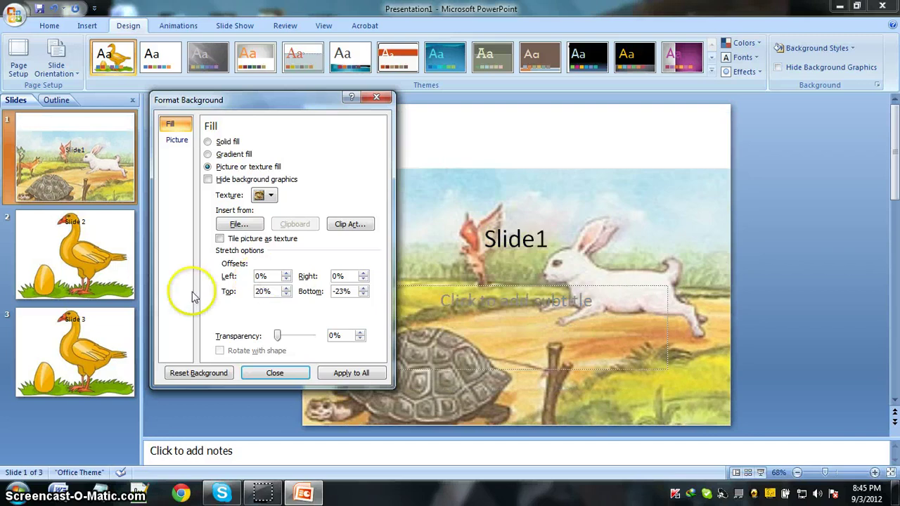
{"action": "left_click_drag", "start_coordinate": [267, 292], "coordinate": [257, 291]}
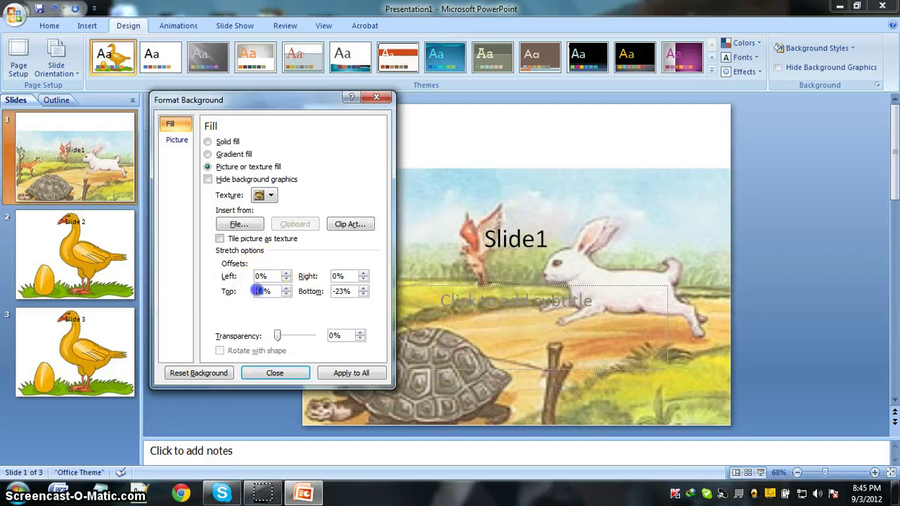
{"action": "type", "text": "0"}
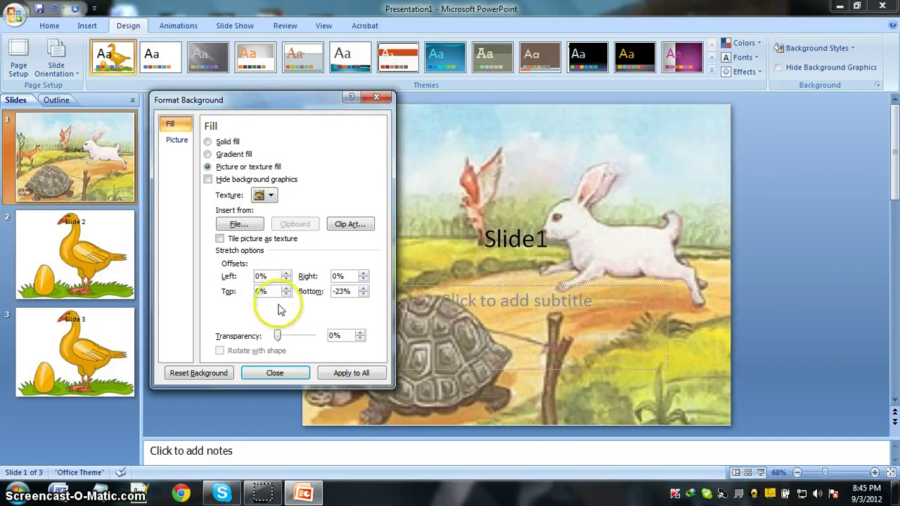
{"action": "left_click", "coordinate": [343, 296]}
{"action": "double_click", "coordinate": [342, 295]}
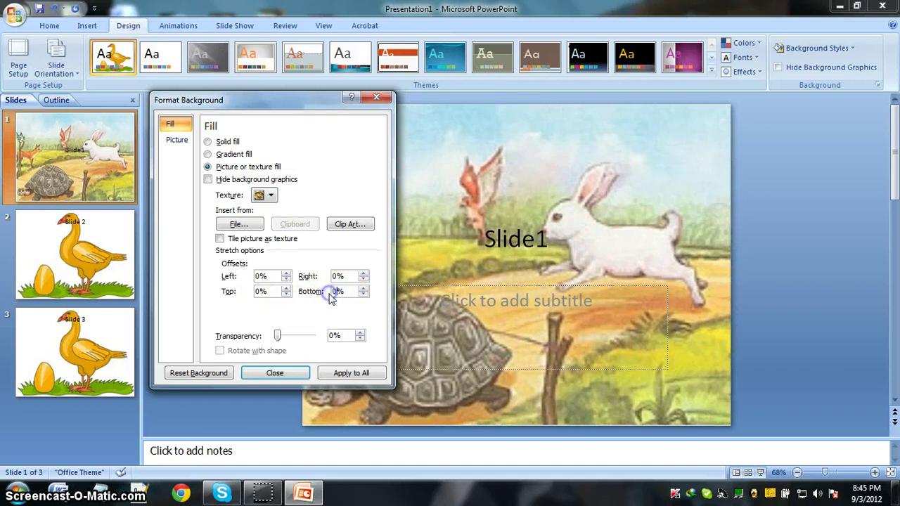
{"action": "left_click", "coordinate": [343, 373]}
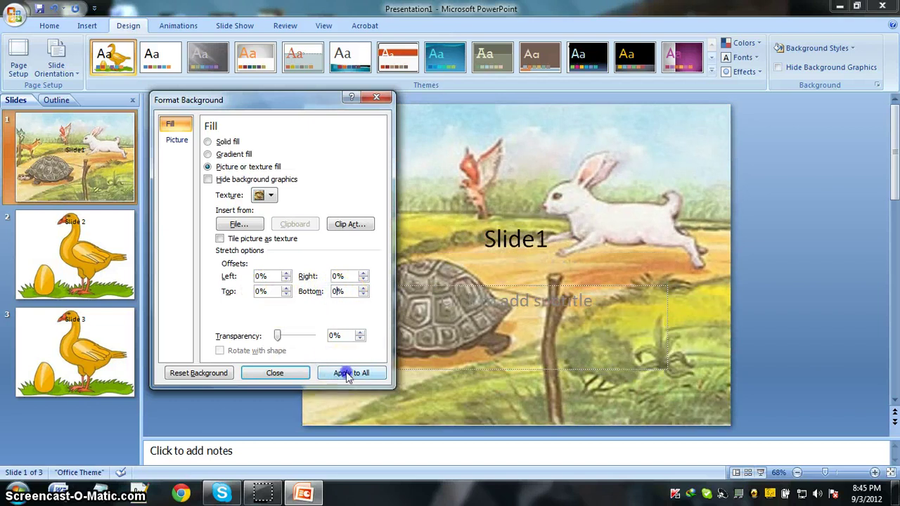
Close the Format Background dialog with the hare-and-tortoise picture kept on all three slides
{"action": "left_click", "coordinate": [273, 375]}
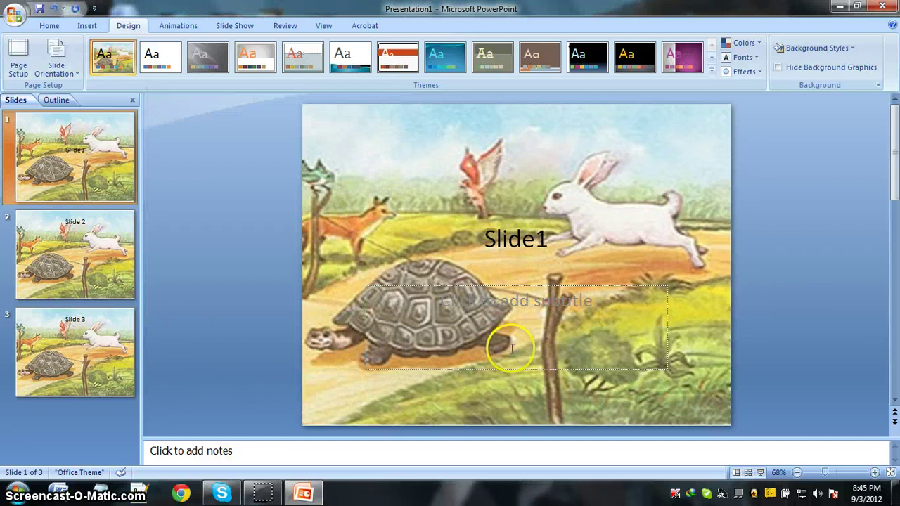